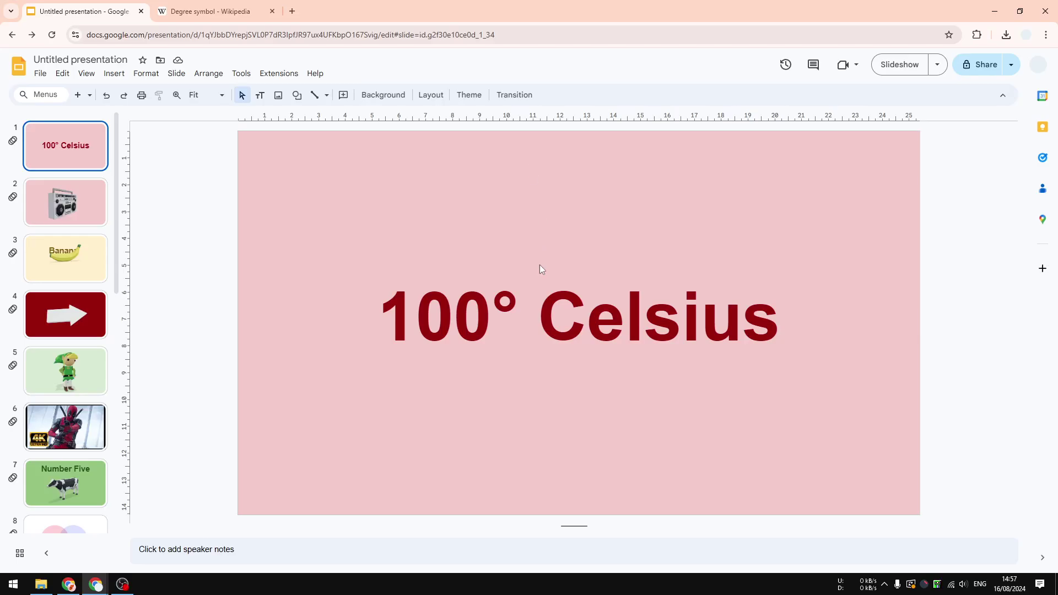
- Copy the ° sign from the Wikipedia Degree symbol infobox, then return to the presentation
double_click(500, 301)
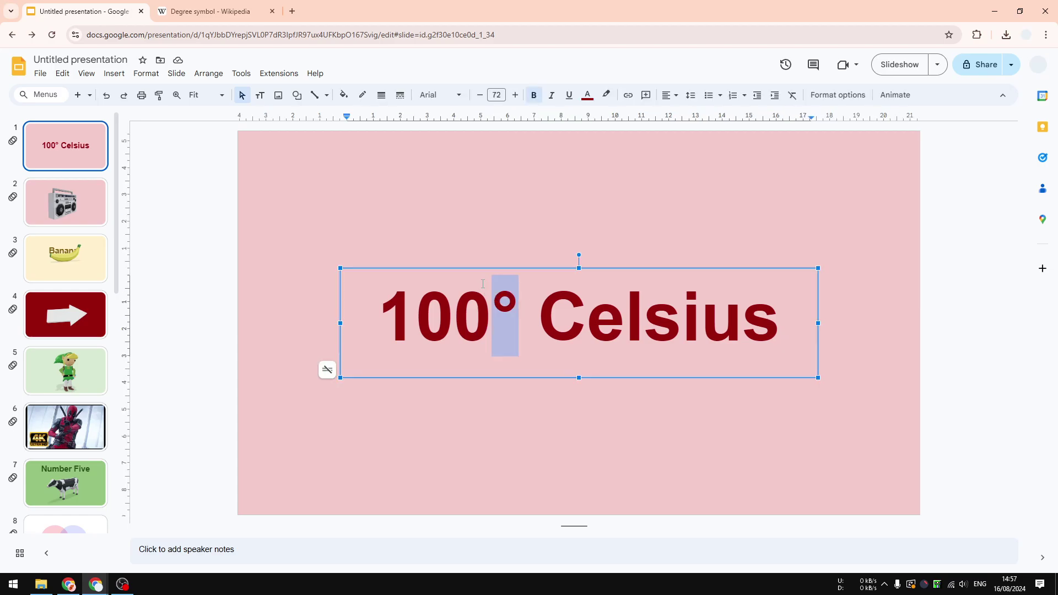
click(370, 204)
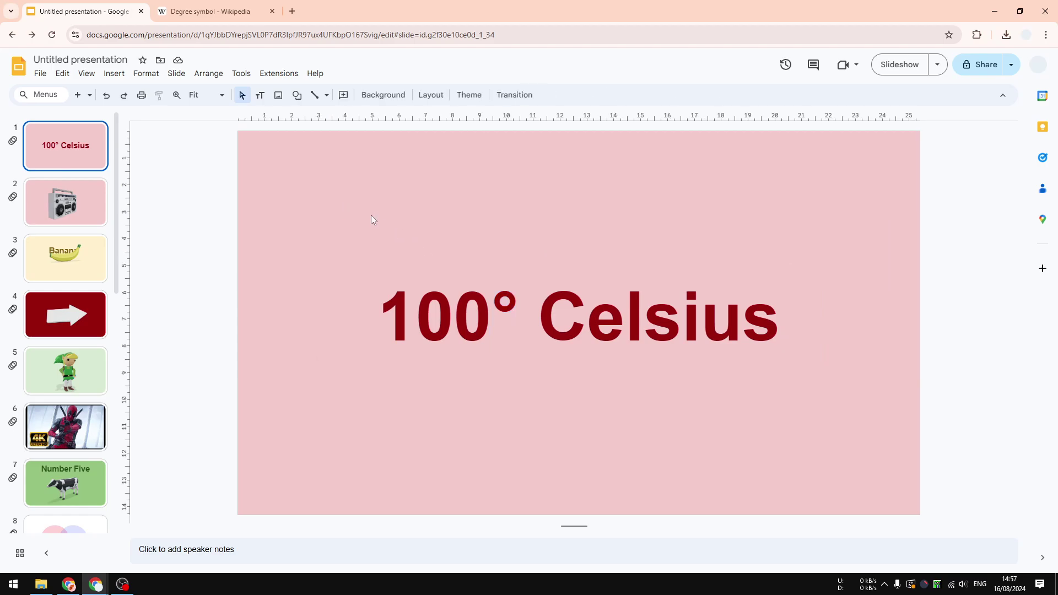
click(231, 14)
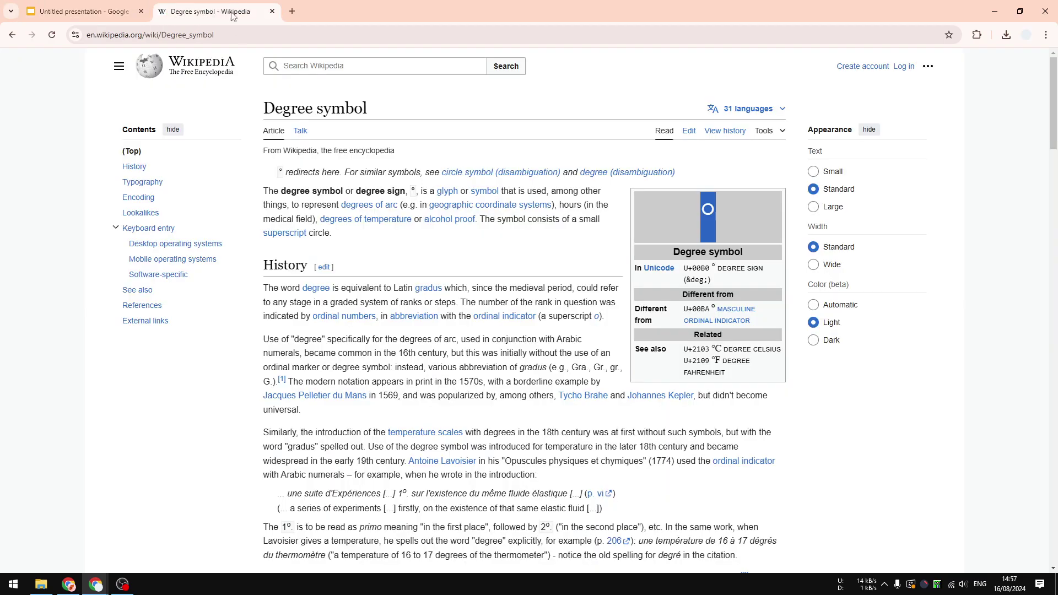
click(716, 215)
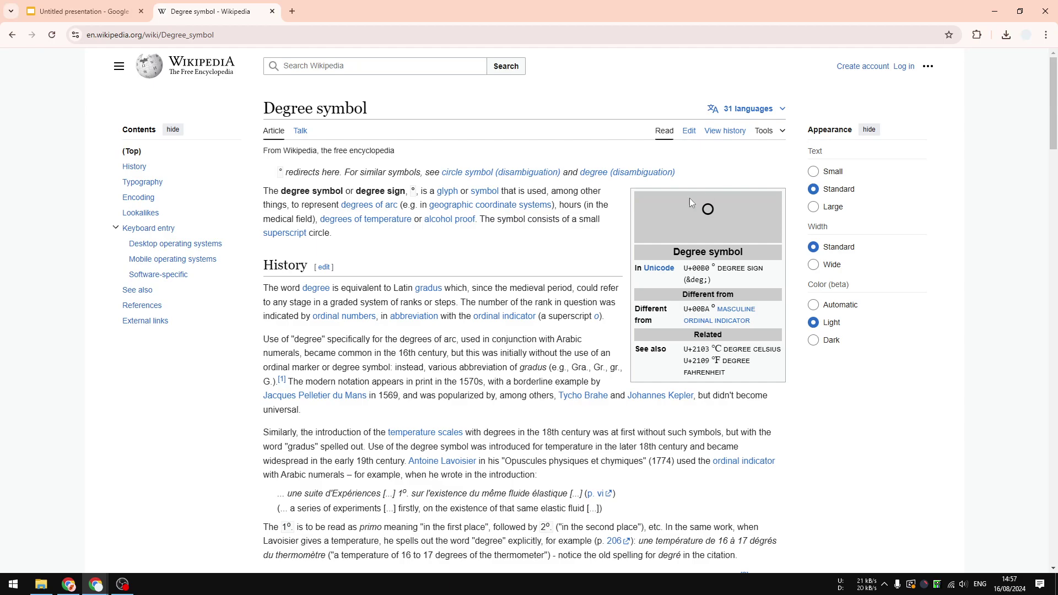
drag(719, 222, 702, 220)
right_click(713, 220)
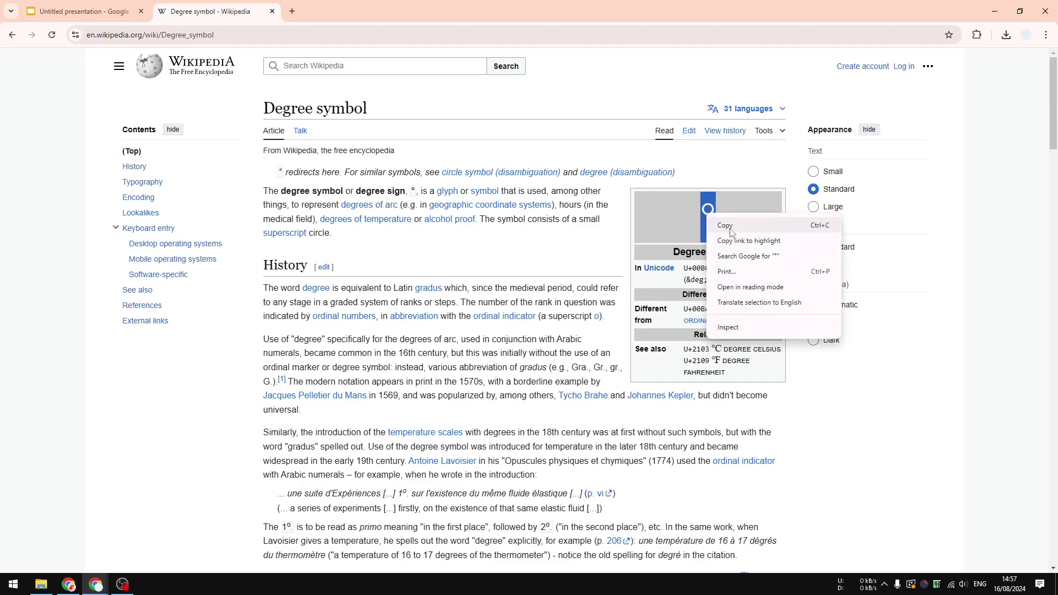
click(723, 226)
key(ctrl+Tab)
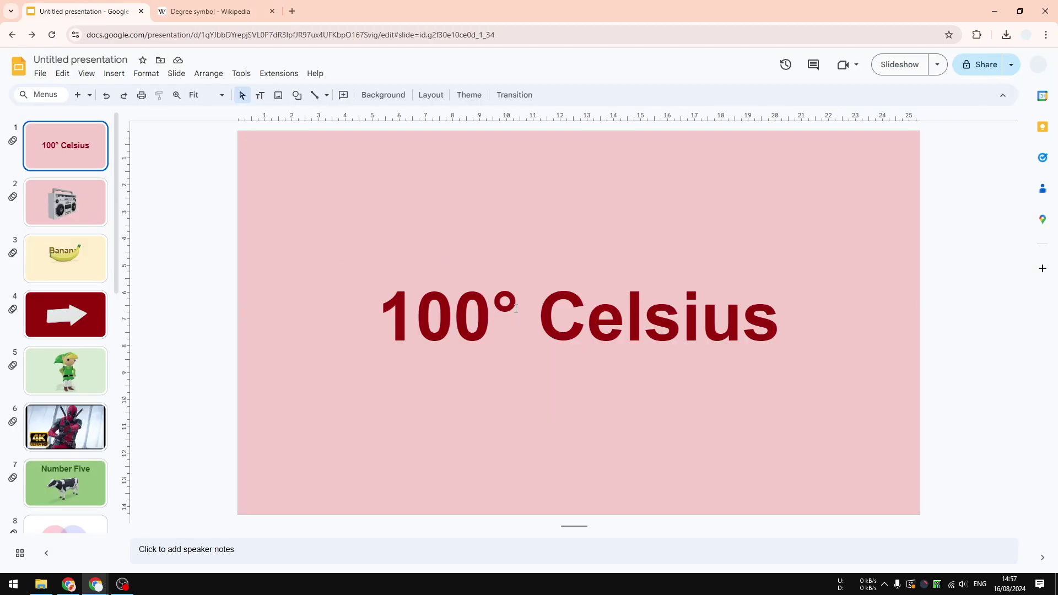
- Swap the title's ° for the copied one pasted without formatting, then delete it, leaving '100 Celsius'
click(515, 309)
key(BackSpace)
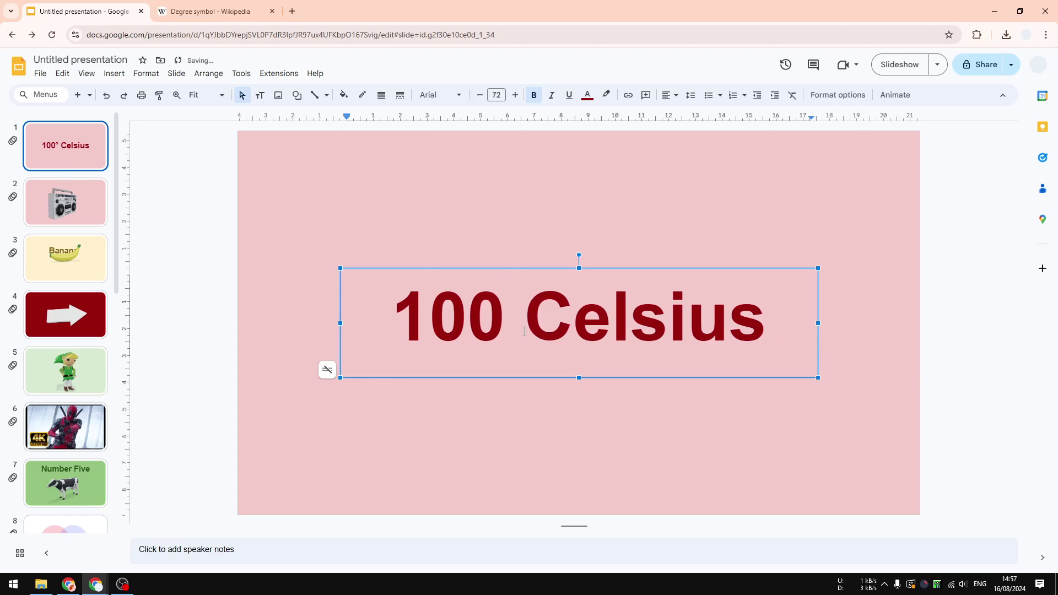
right_click(508, 326)
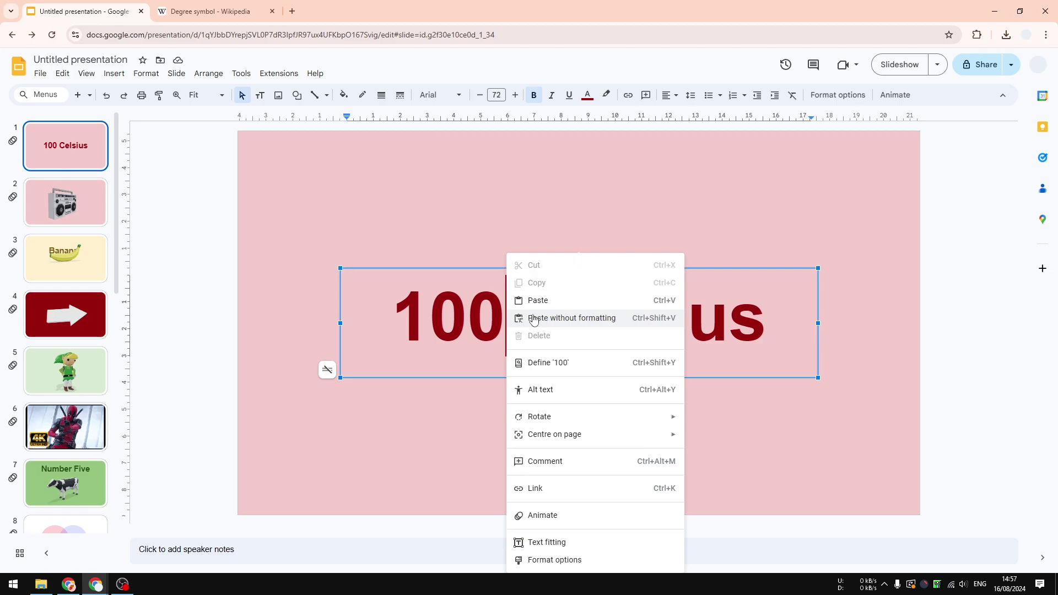
click(548, 321)
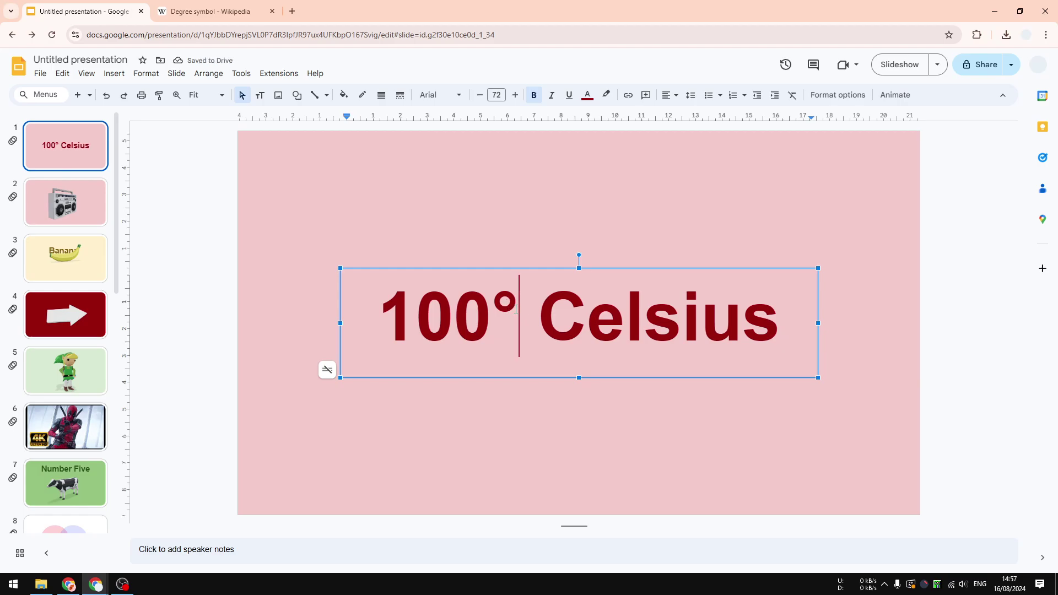
key(BackSpace)
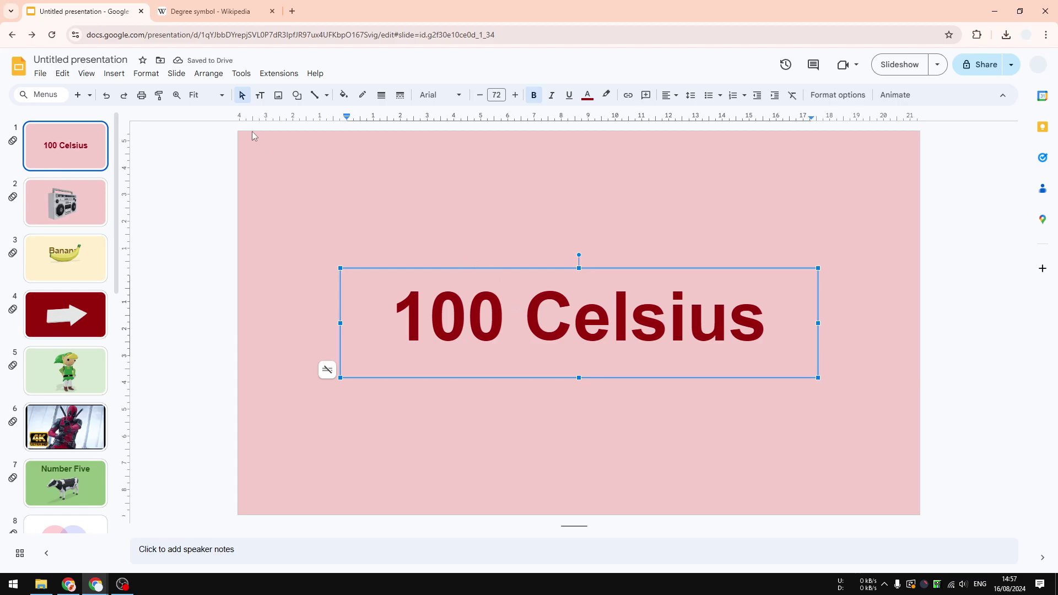
- Insert a ° after 100 from Insert > Special characters by searching 'degree'
click(110, 76)
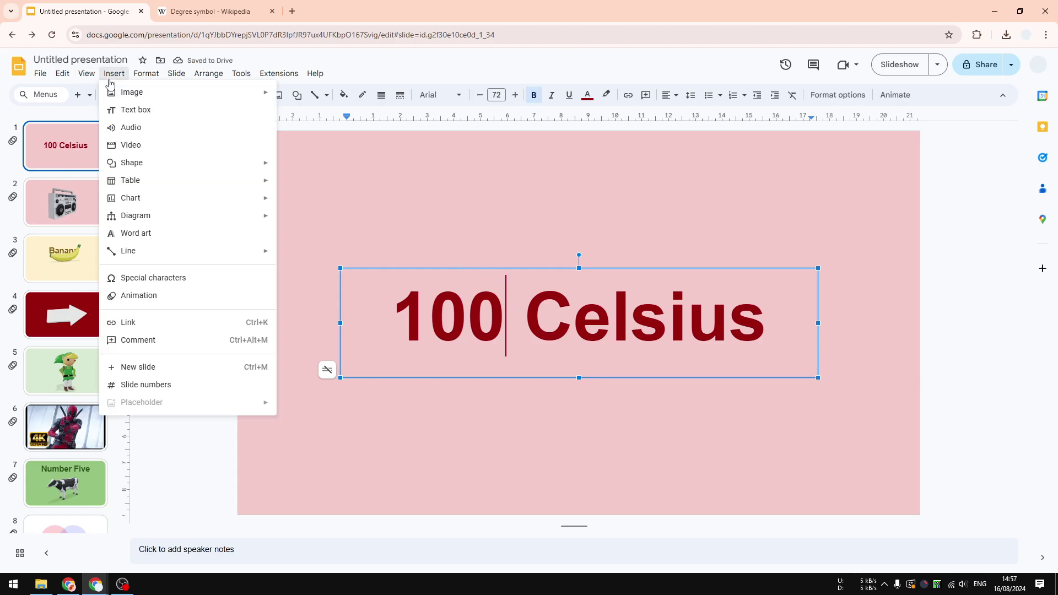
click(160, 280)
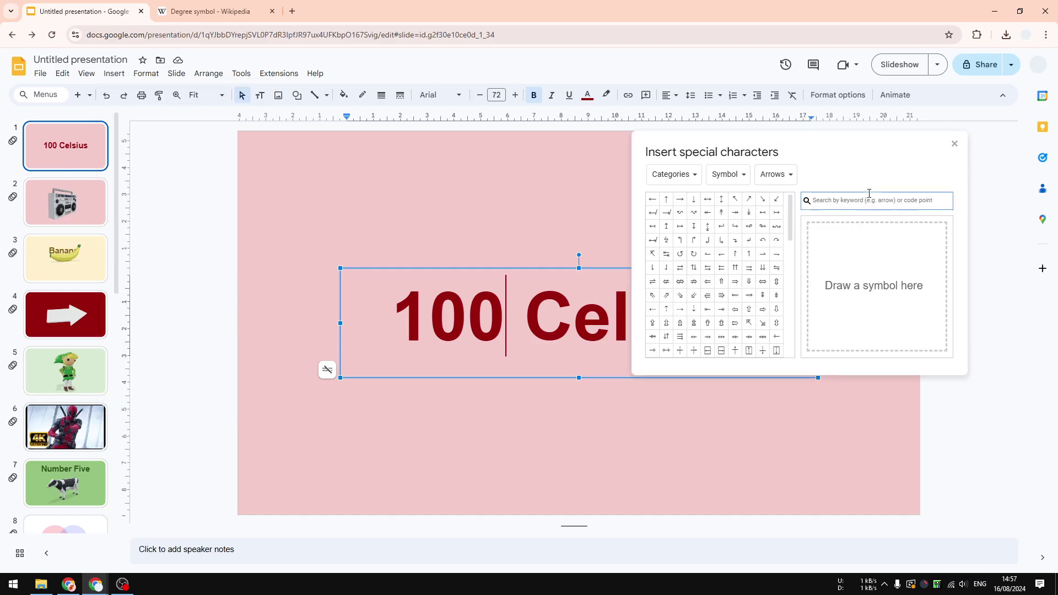
text(degree)
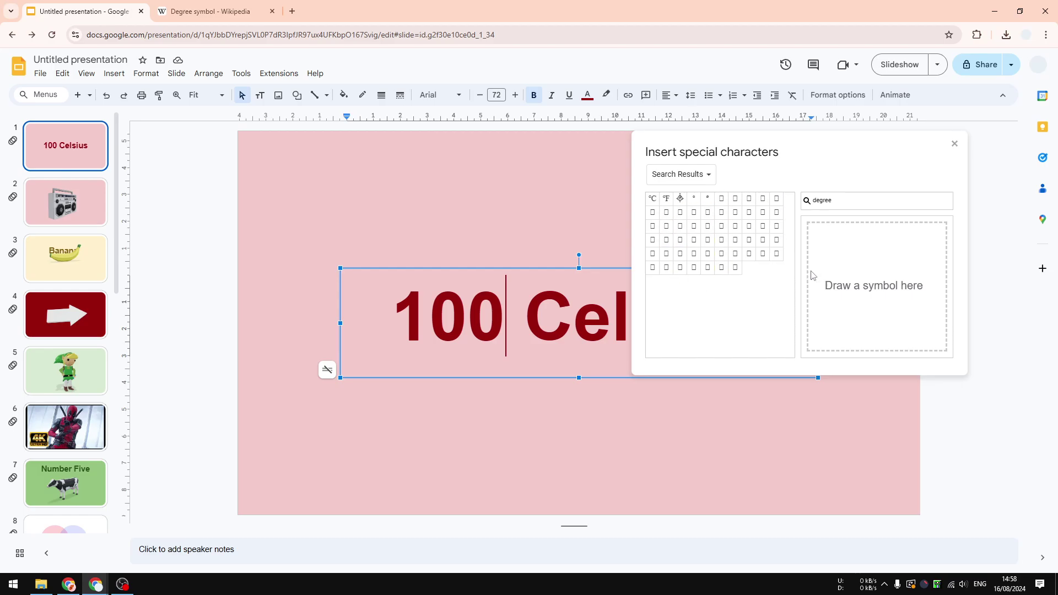
click(695, 201)
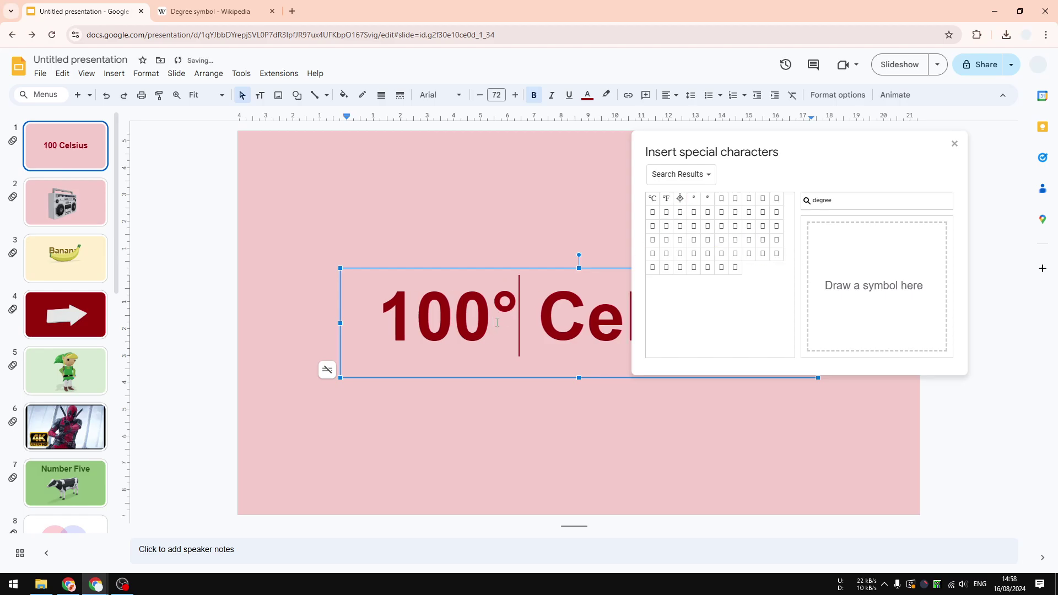
click(954, 144)
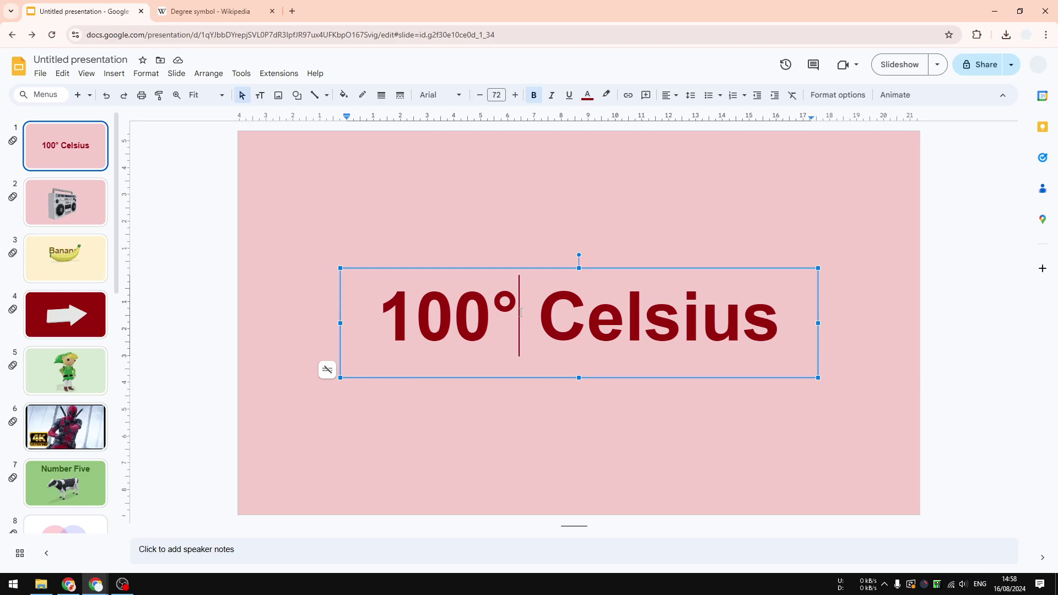
- Retype the ° with Alt+0176, add and remove an extra one, then delete it
key(BackSpace)
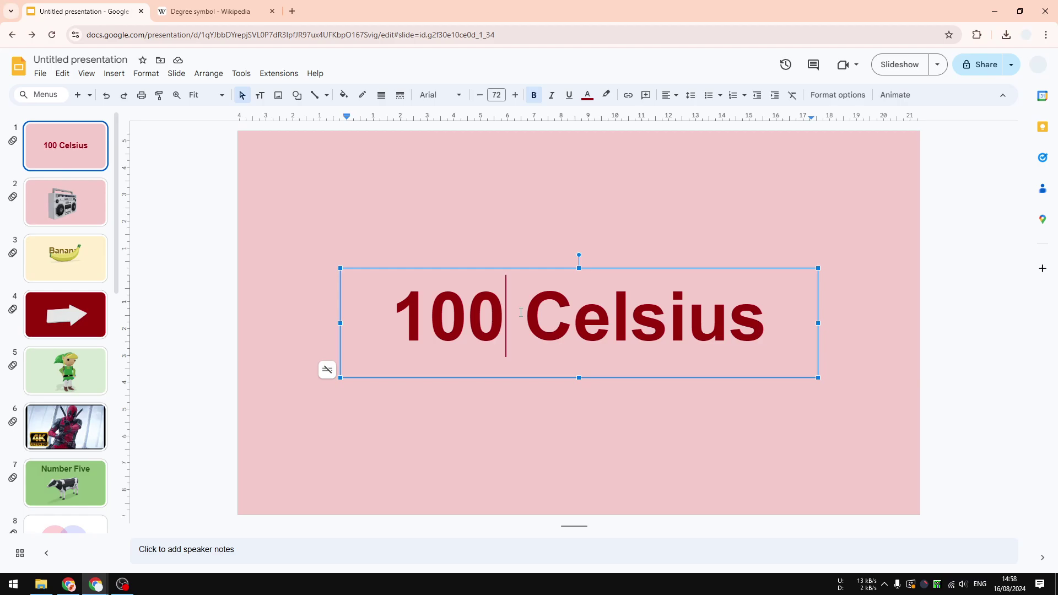
text(°)
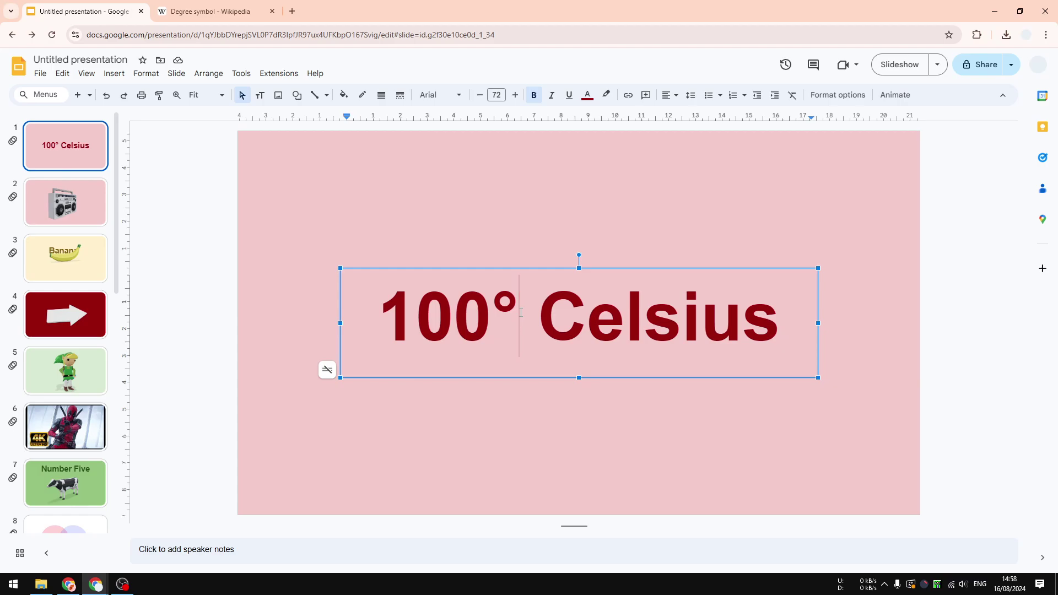
key(ctrl+v)
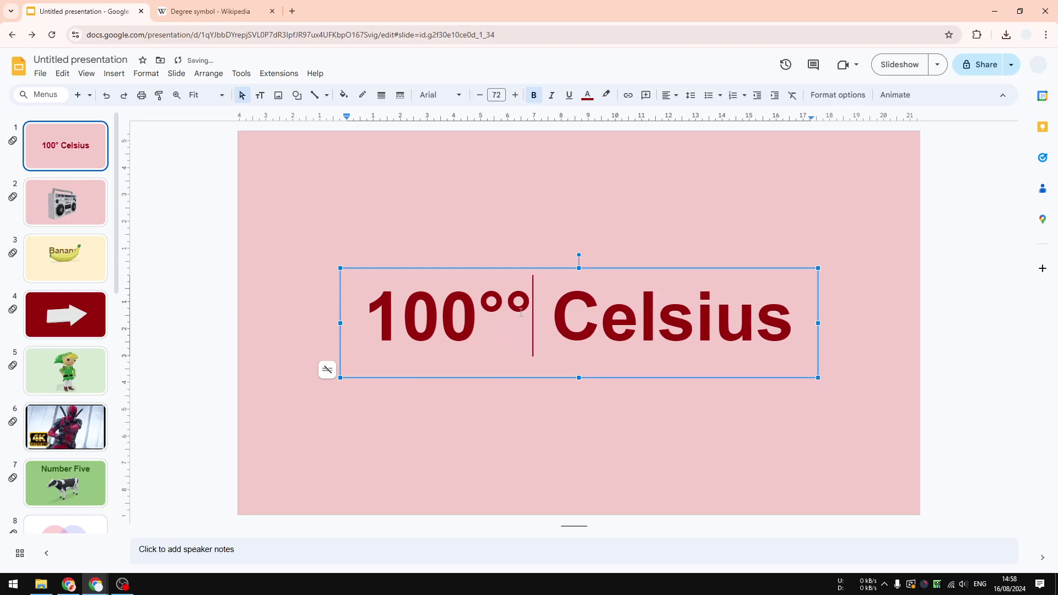
key(BackSpace)
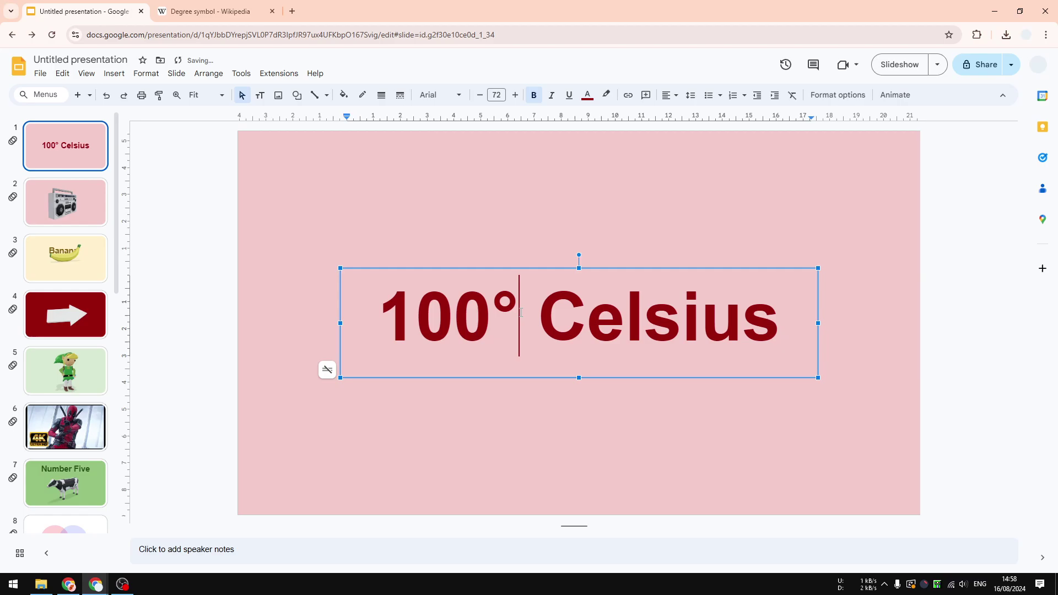
key(BackSpace)
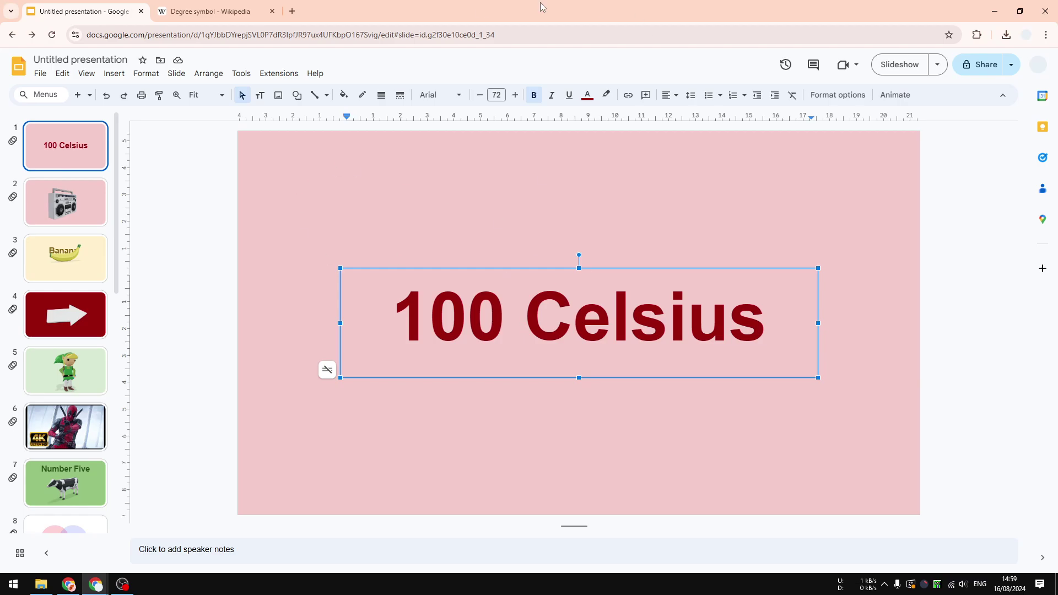
- Add a Preferences substitution replacing '/degree' with '°' and save it with OK
click(238, 74)
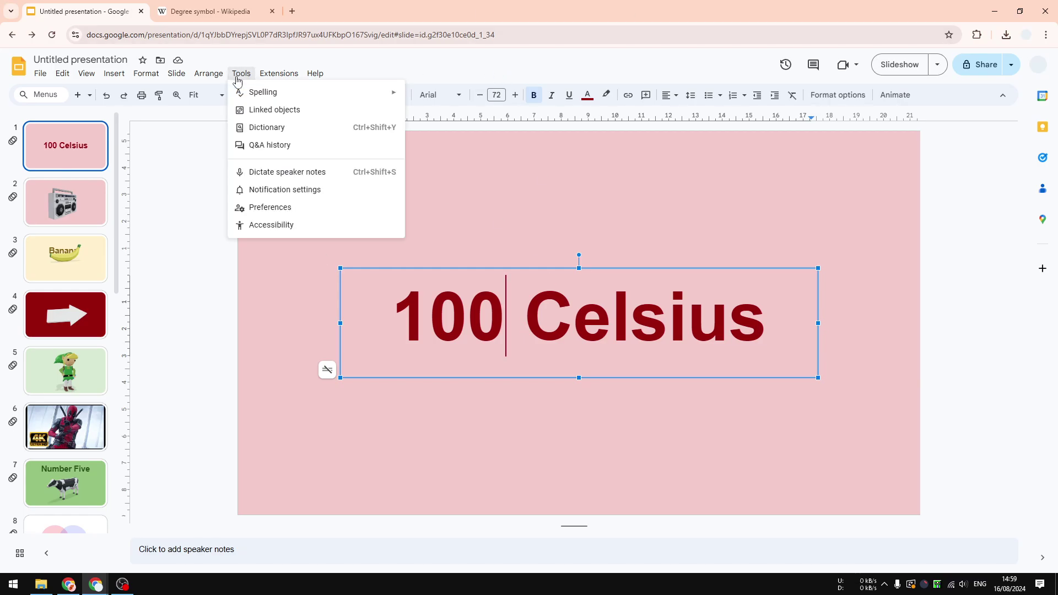
click(285, 212)
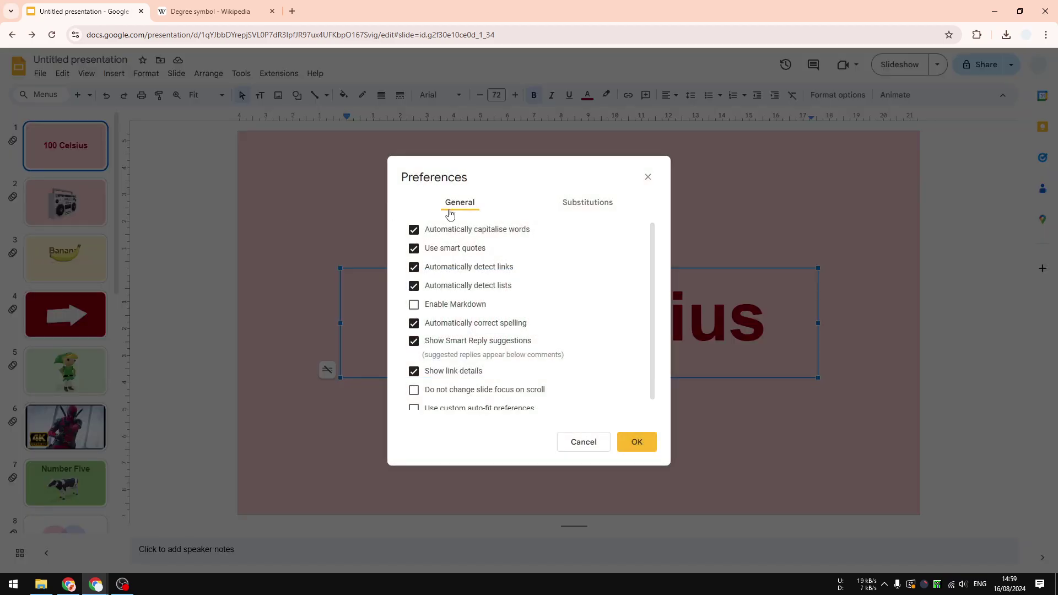
click(592, 208)
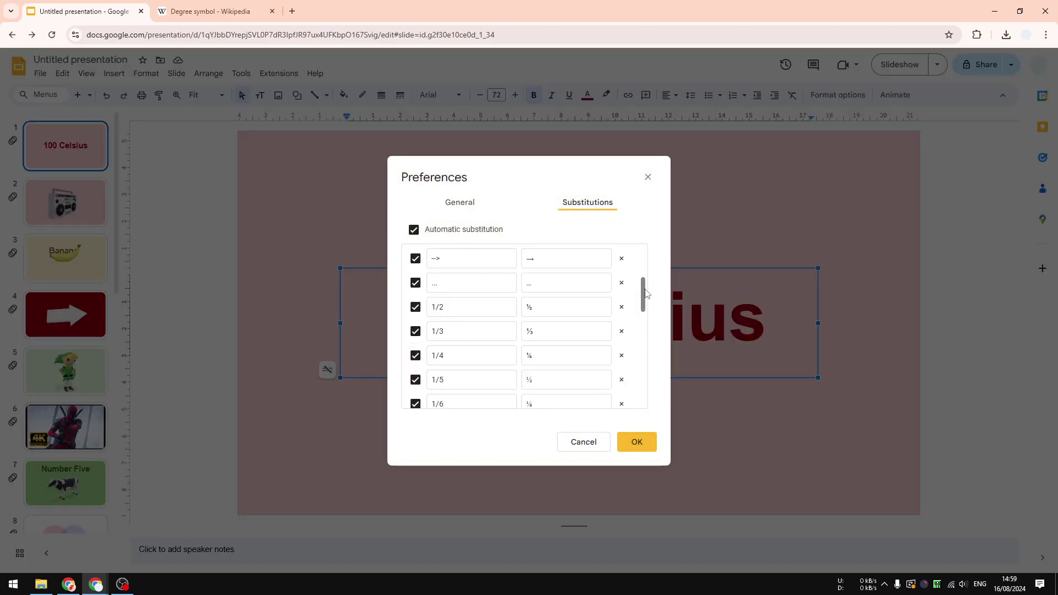
drag(643, 291, 643, 243)
click(461, 271)
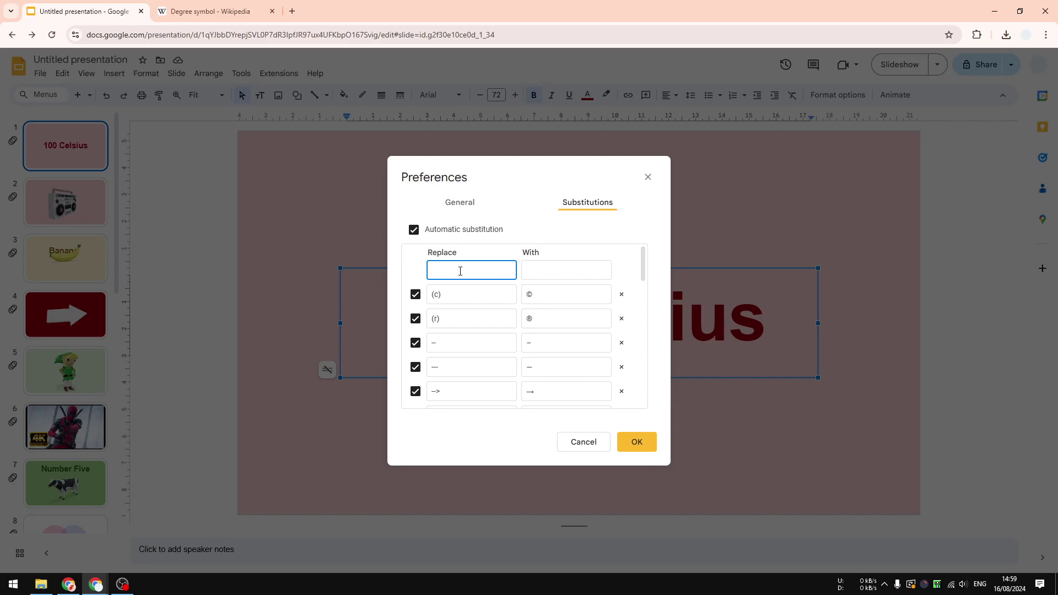
text(/degree)
click(537, 262)
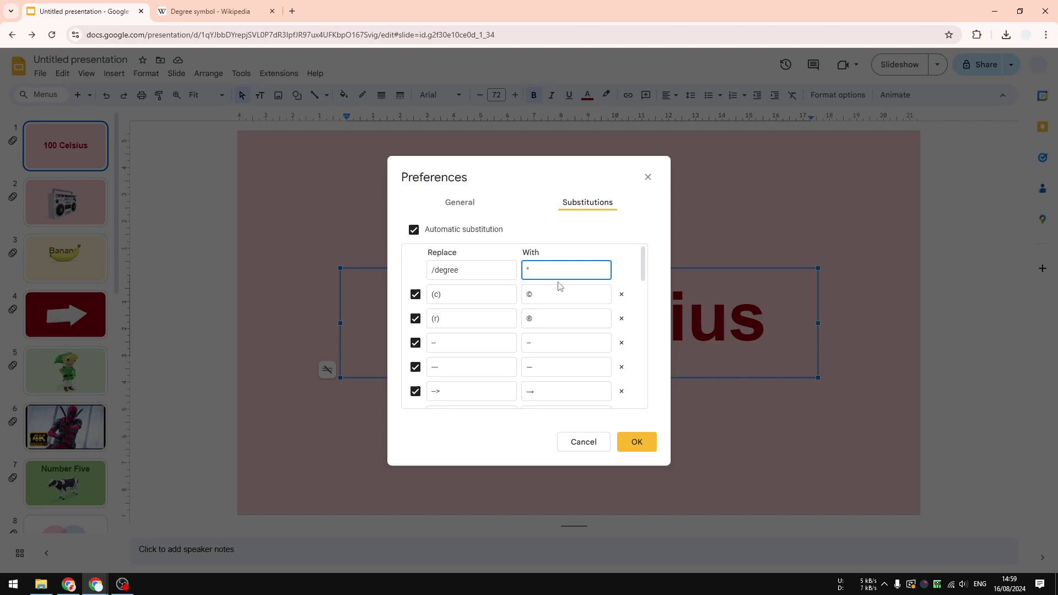
click(642, 263)
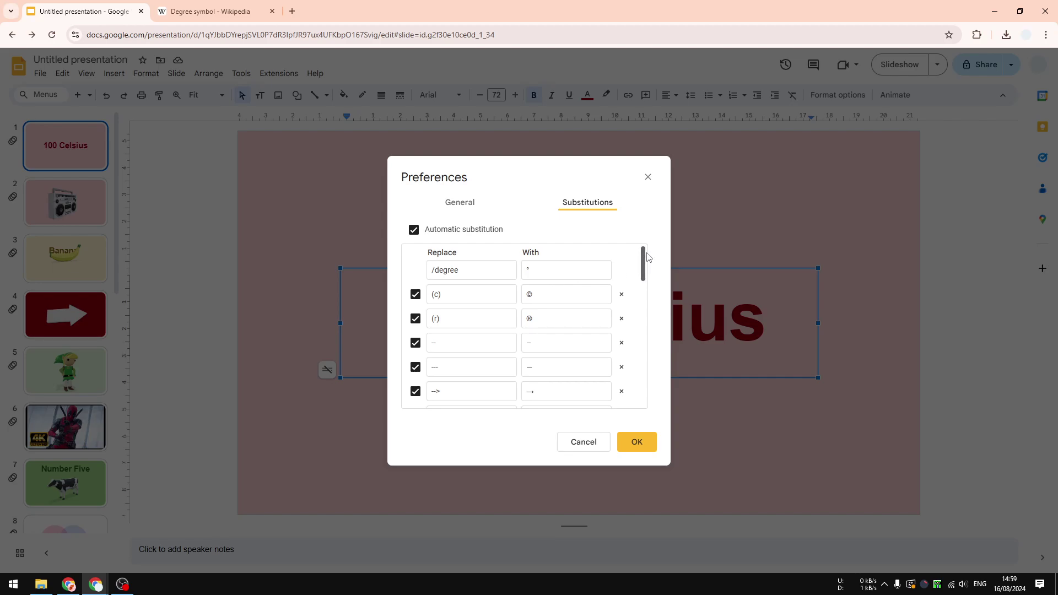
click(635, 444)
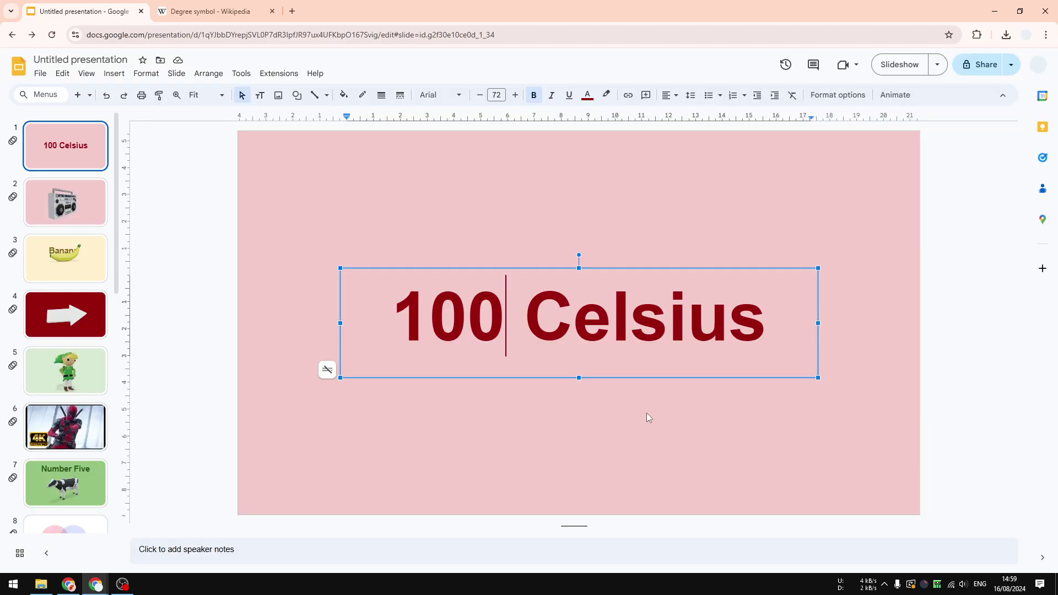
- Tick the checkbox for the '/degree' → '°' substitution in Preferences and confirm with OK
click(241, 73)
click(272, 206)
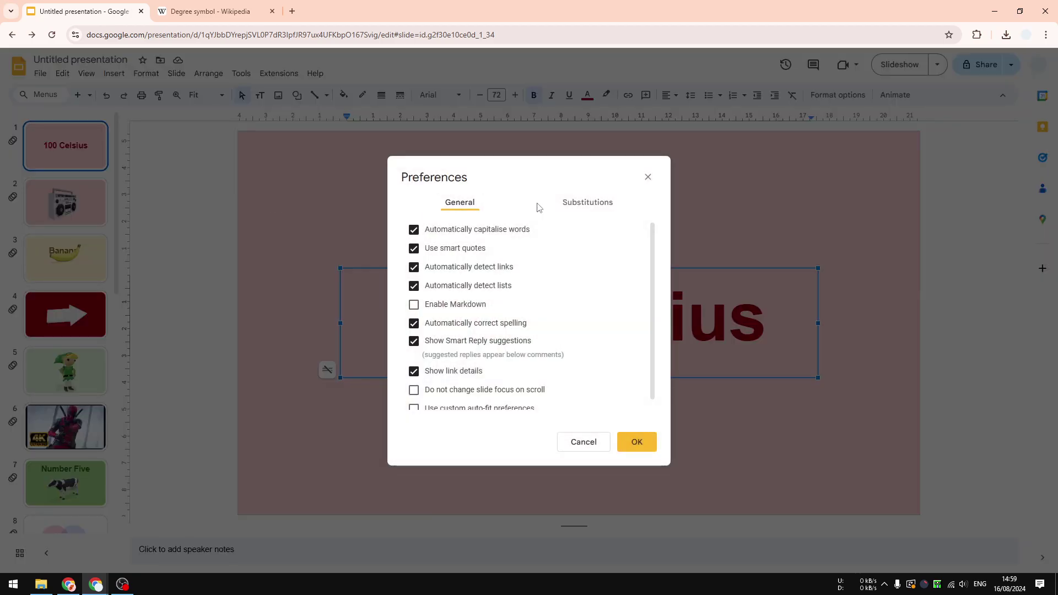
click(579, 203)
drag(645, 272, 645, 298)
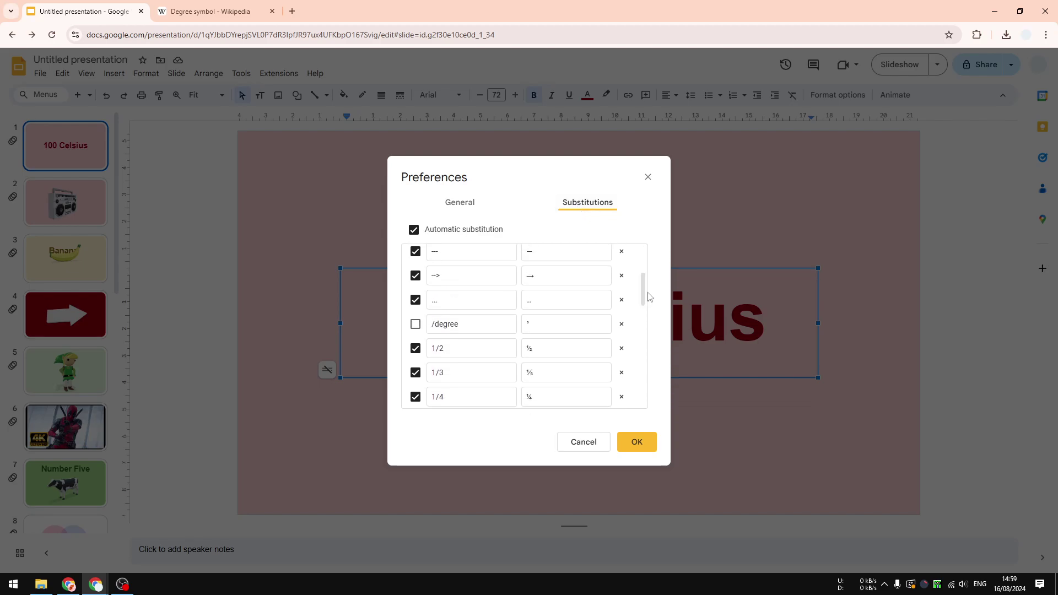
click(416, 324)
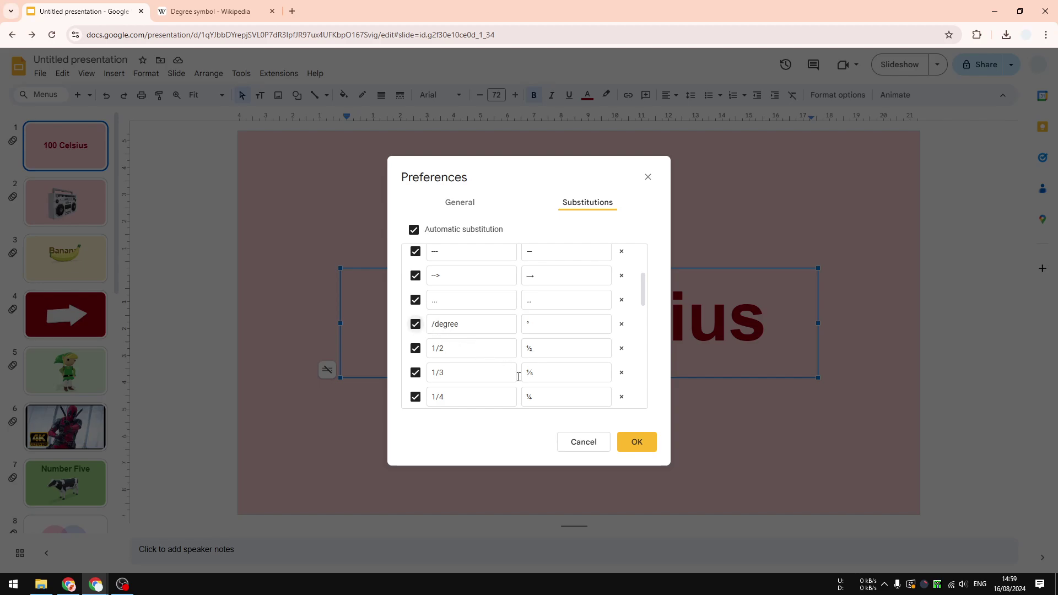
click(628, 444)
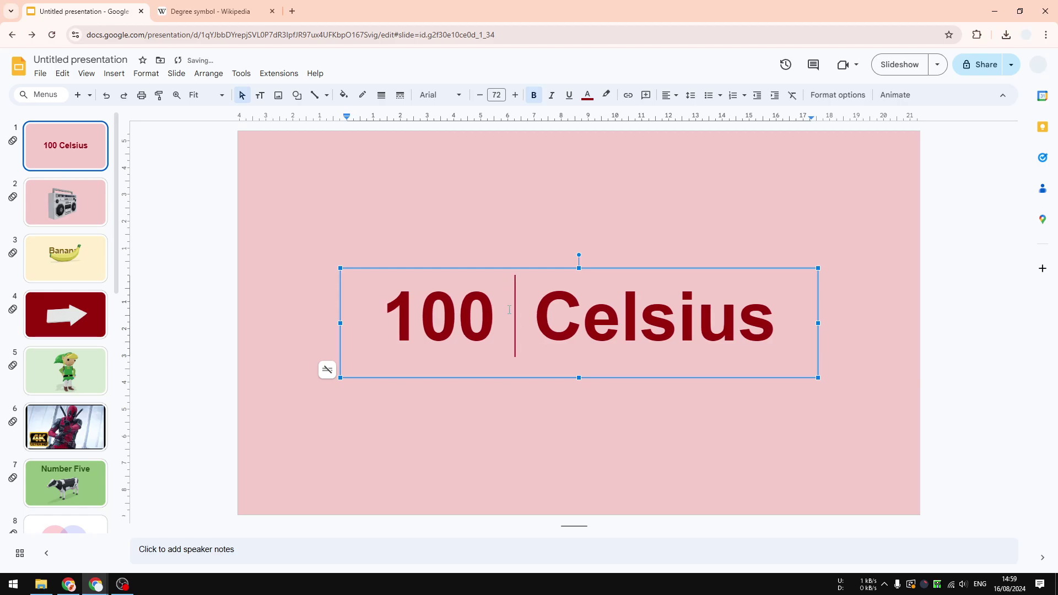
- Type '/degree' after 100, remove the unconverted text, and reposition the cursor beside 100
key(BackSpace)
text(/degre)
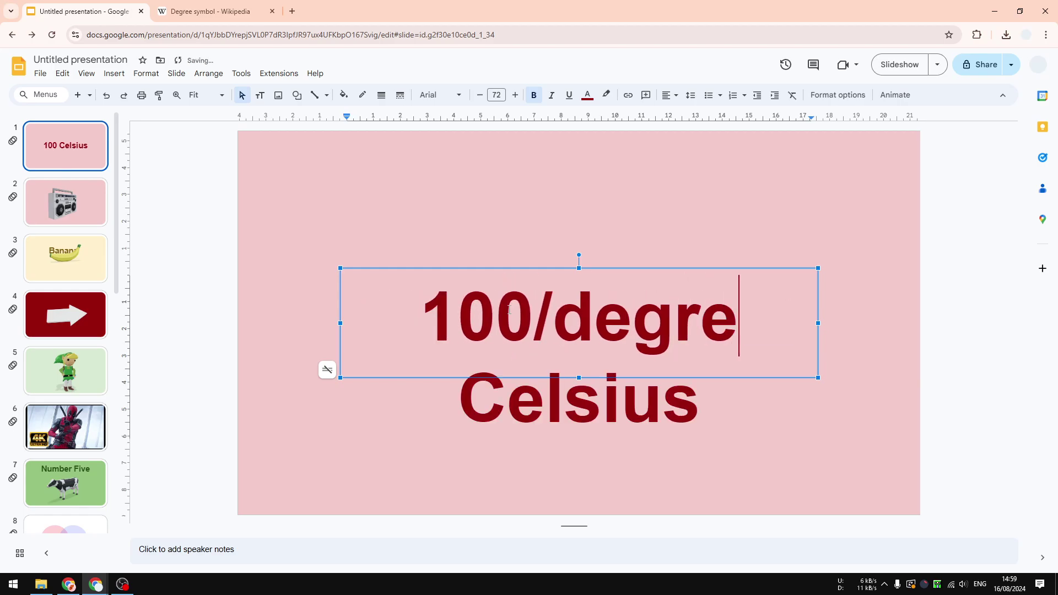
text(e)
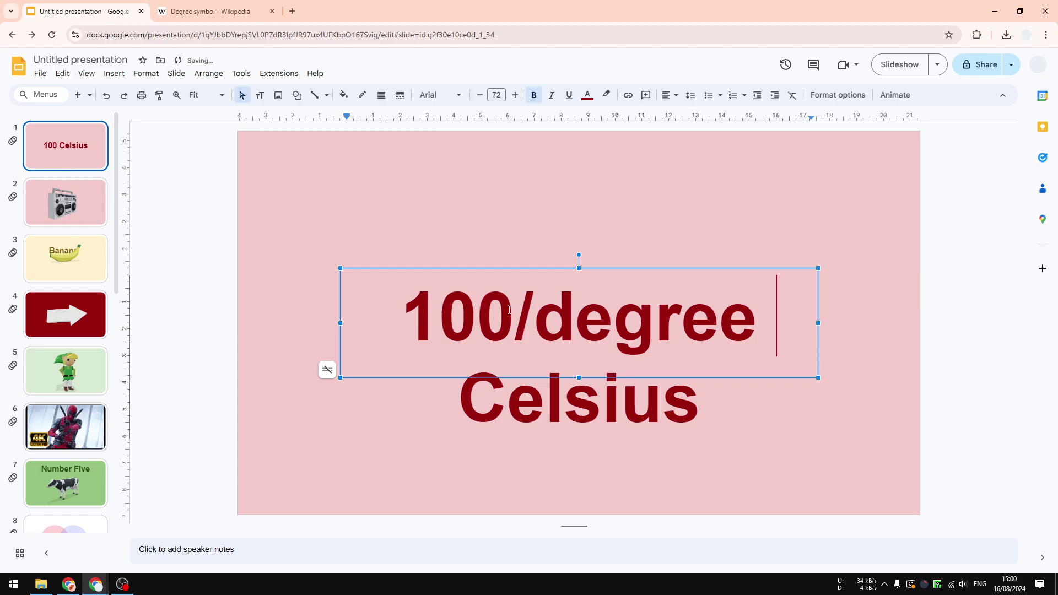
key(BackSpace)
key(BackSpace)
key(BackSpace)
key(BackSpace)
key(BackSpace)
key(BackSpace)
key(BackSpace)
key(BackSpace)
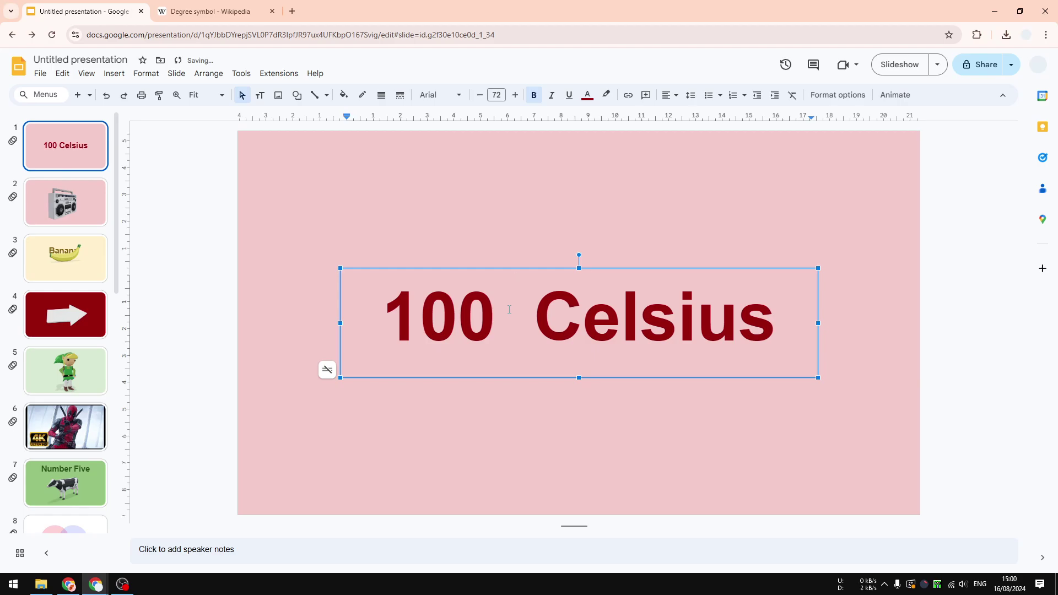
key(Left)
key(Right)
- Retype '/degree' so it converts to °, then tidy the spaces so the title reads '100° Celsius'
text(/)
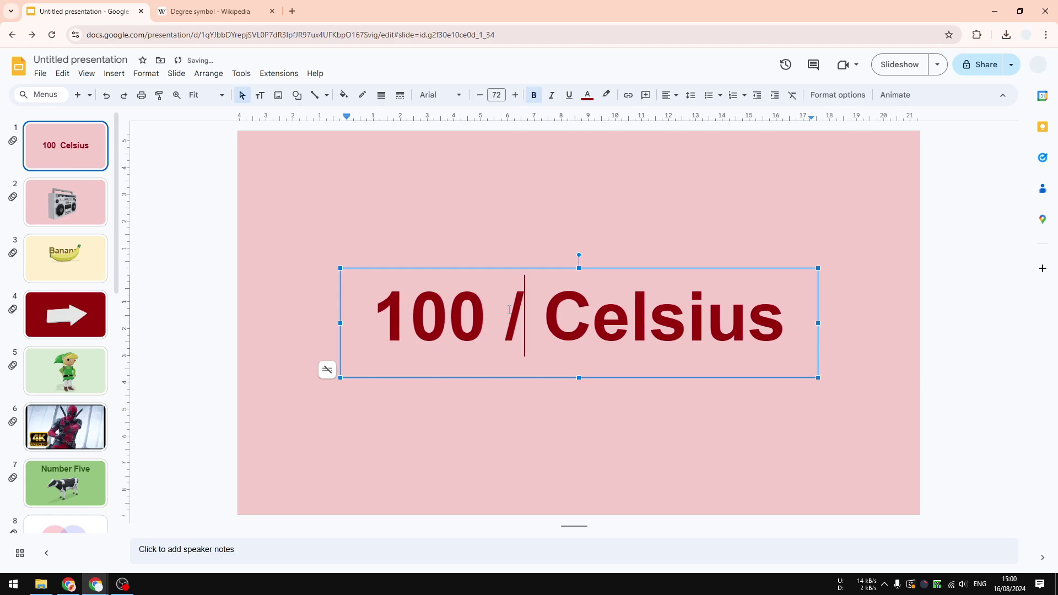
text(degree)
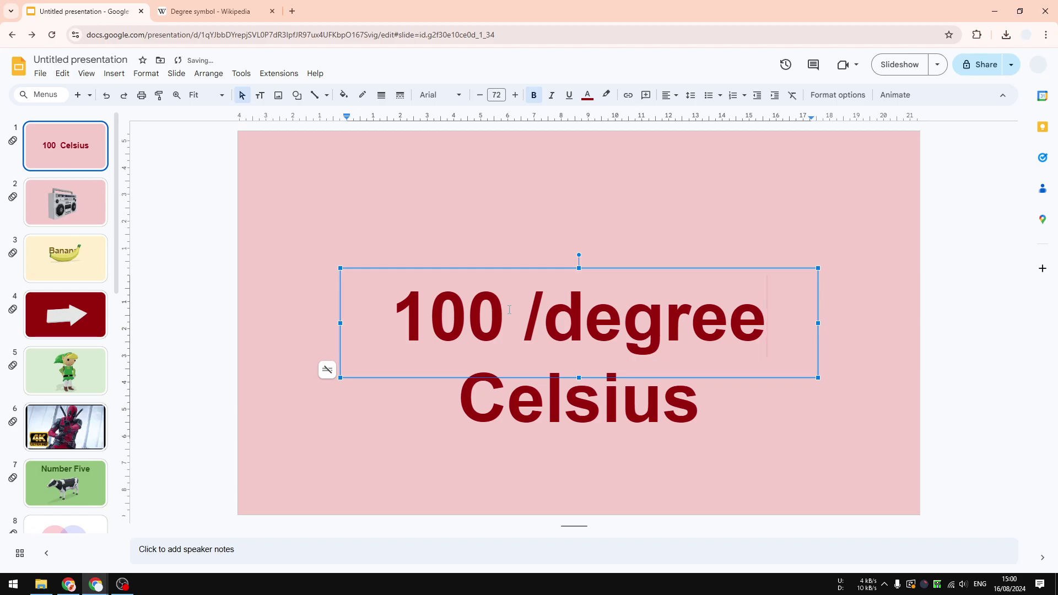
key(Left)
key(Left)
key(BackSpace)
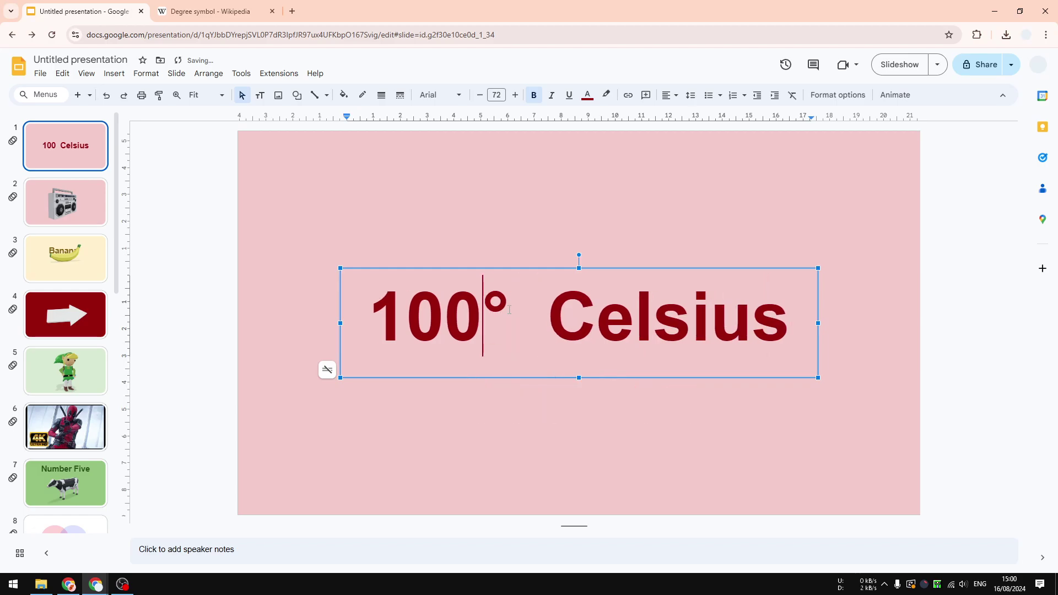
key(Right)
key(Right)
key(BackSpace)
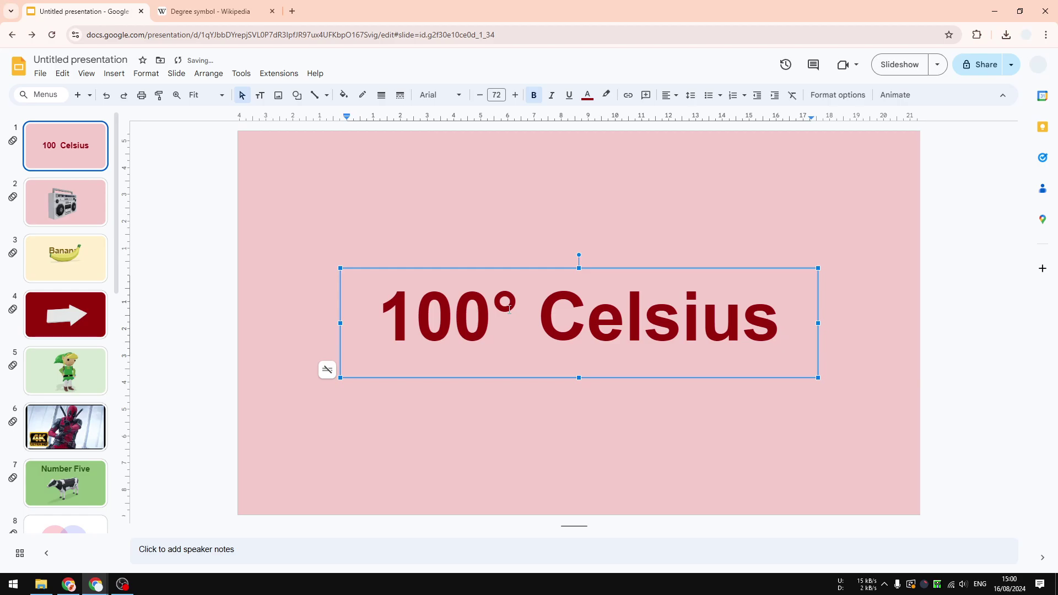
key(Right)
key(shift+Left)
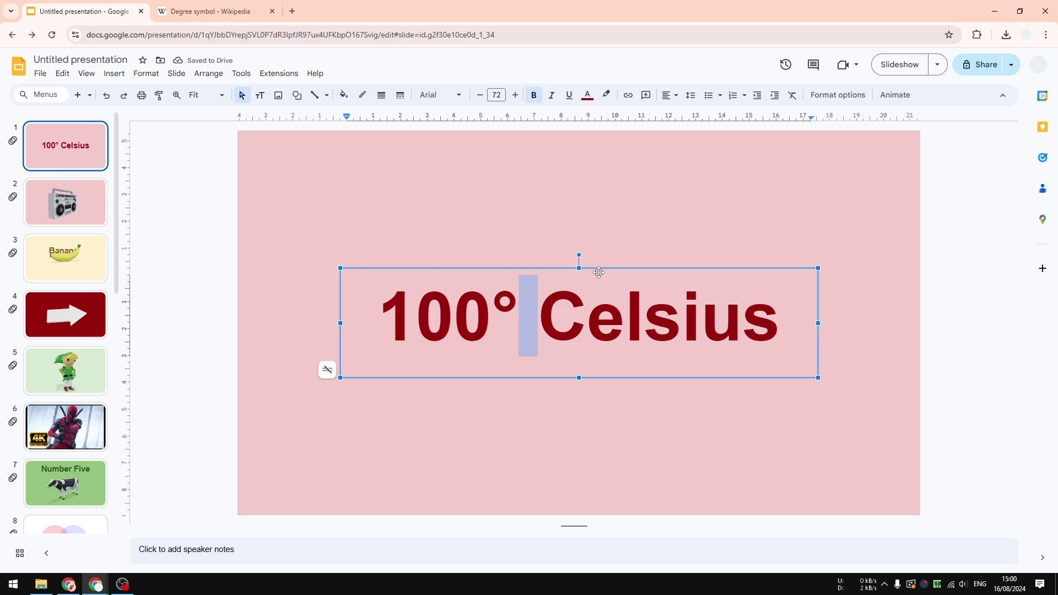
click(637, 213)
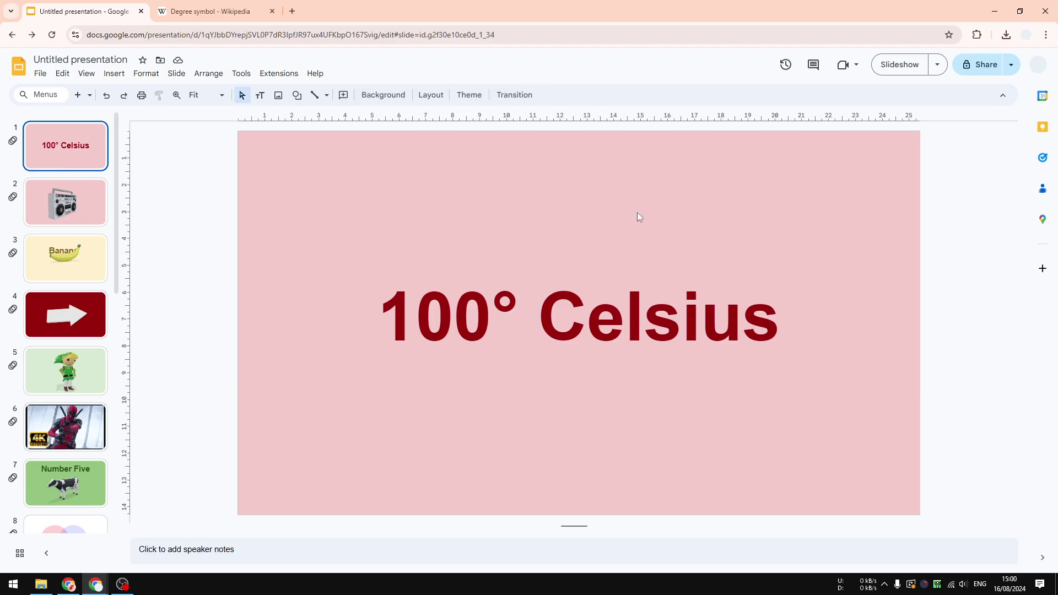